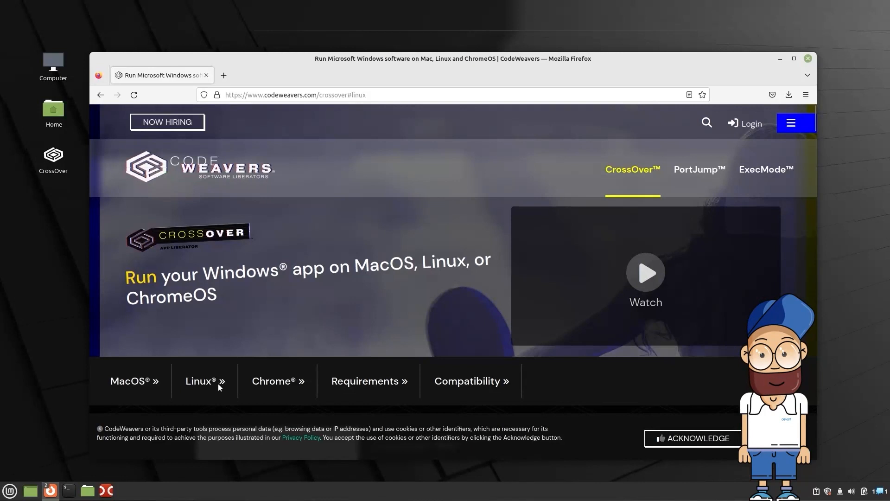
- Request the CrossOver Linux free trial for Ubuntu, Mint or other Debian based Linux and download it
left_click(218, 383)
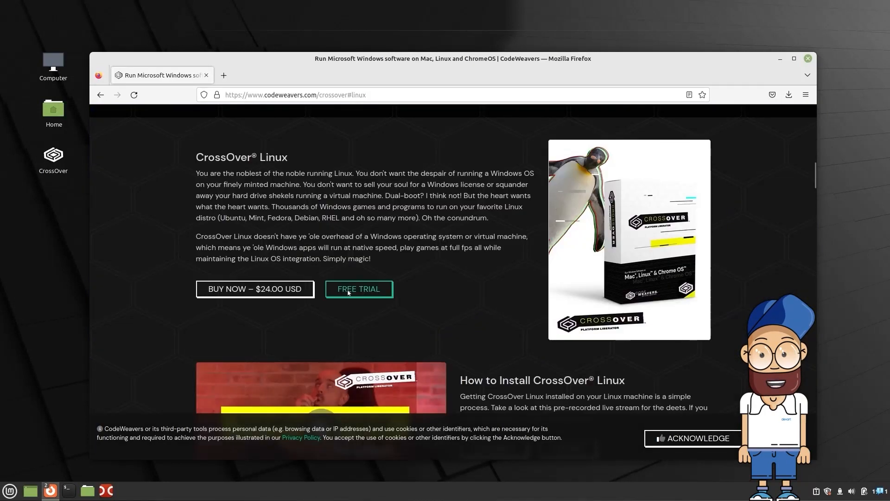
left_click(347, 289)
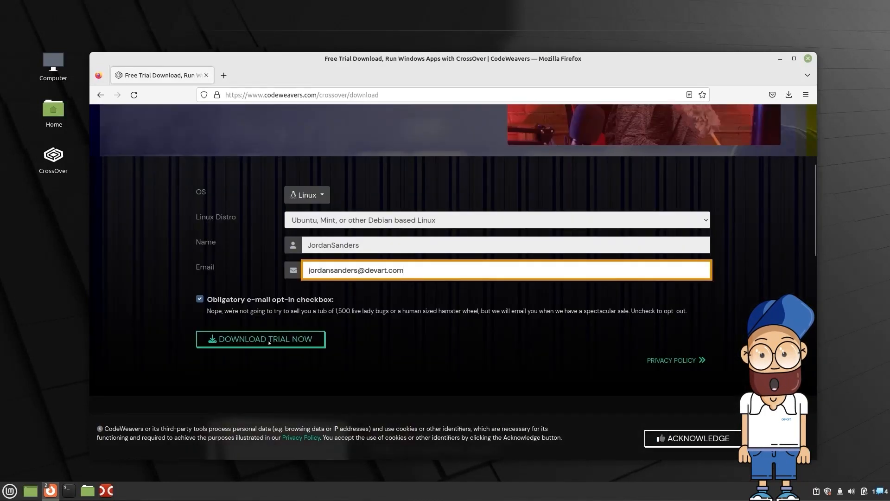
left_click(268, 341)
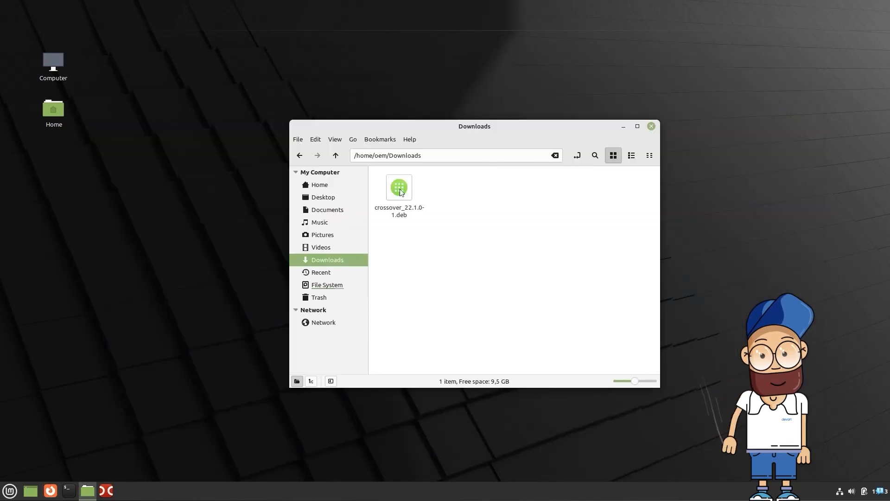
- Install the crossover_22.1.0-1.deb package from the Downloads folder and close the package installer
double_click(400, 190)
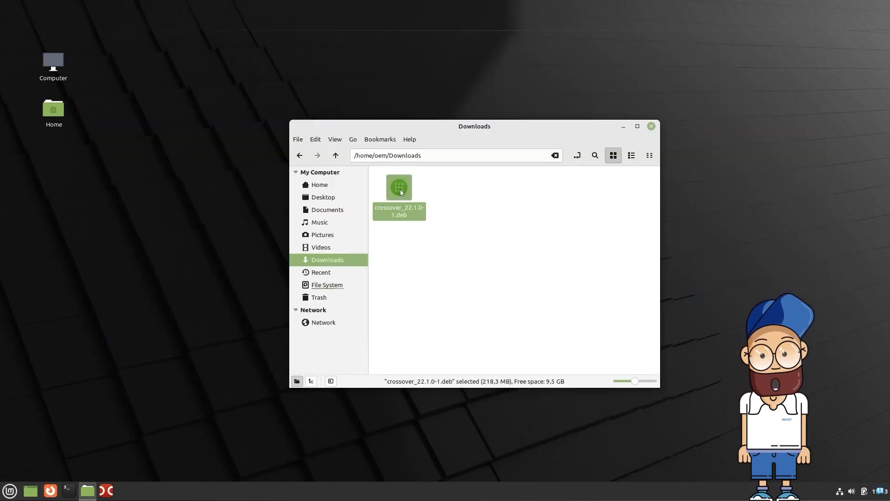
left_click(677, 250)
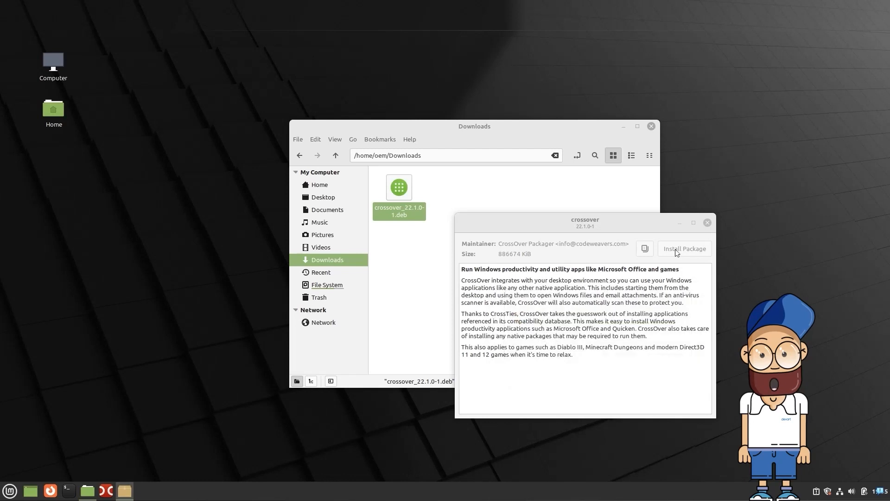
left_click(709, 223)
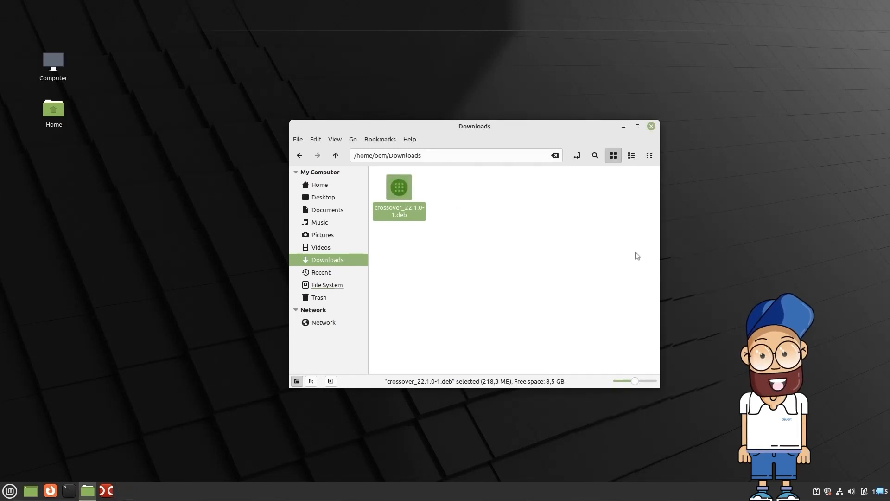
- Search the installed applications for "cro" and launch CrossOver
left_click(10, 491)
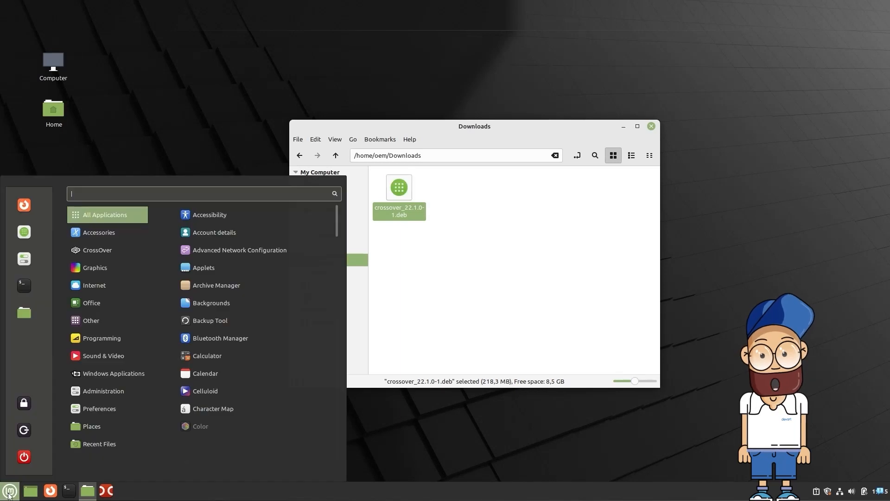
type("cro")
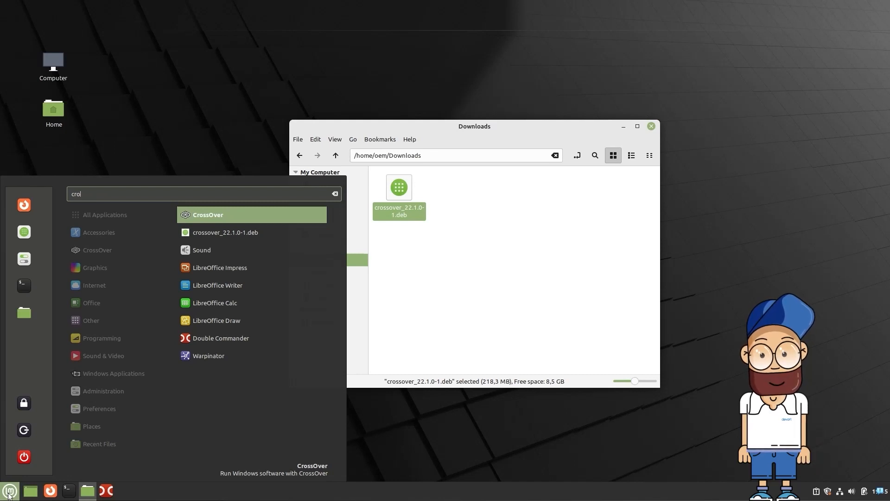
left_click(245, 216)
- Search the installable Windows applications for "microsoft" and open the Microsoft .NET Framework 4.7.2 entry
type("mi")
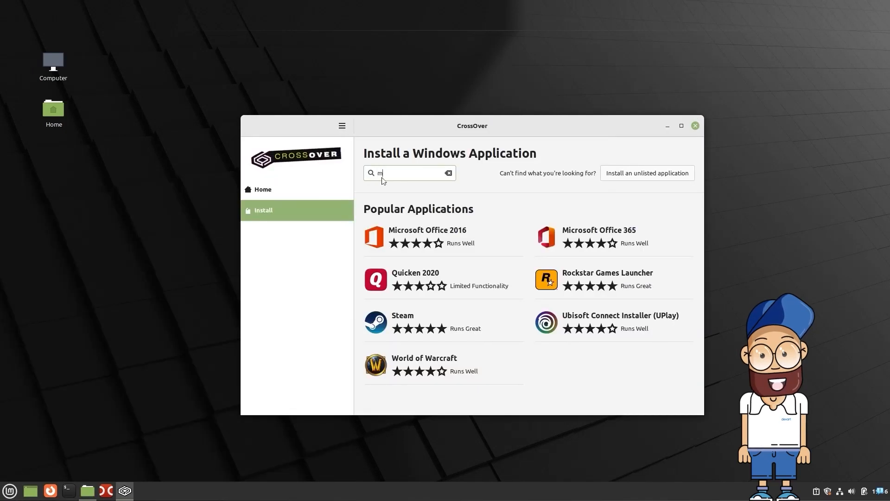
type("cr")
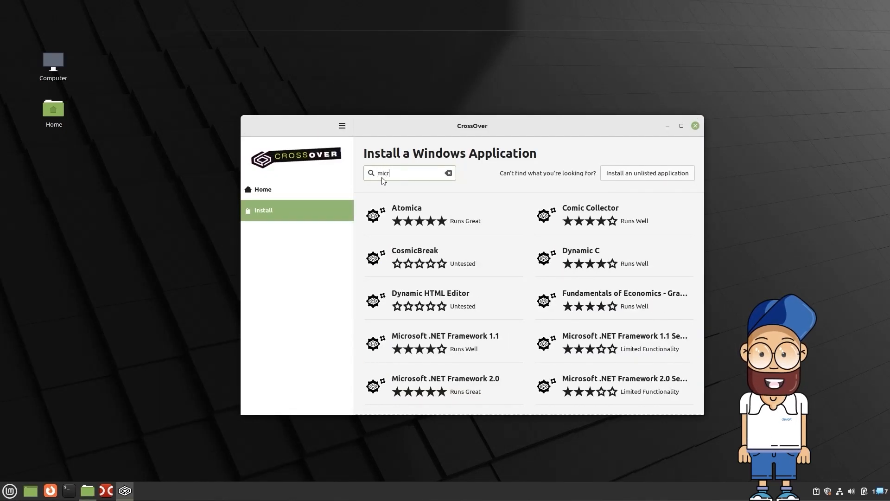
type("osoft")
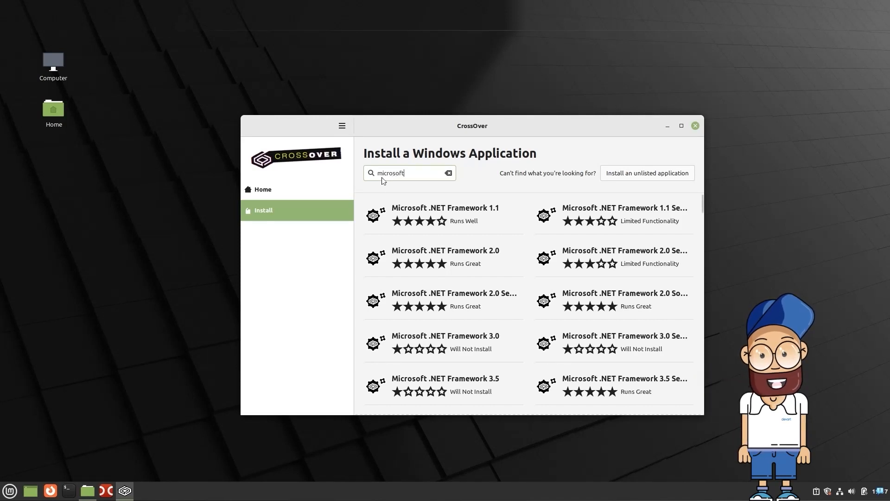
scroll(457, 267, "down", 5)
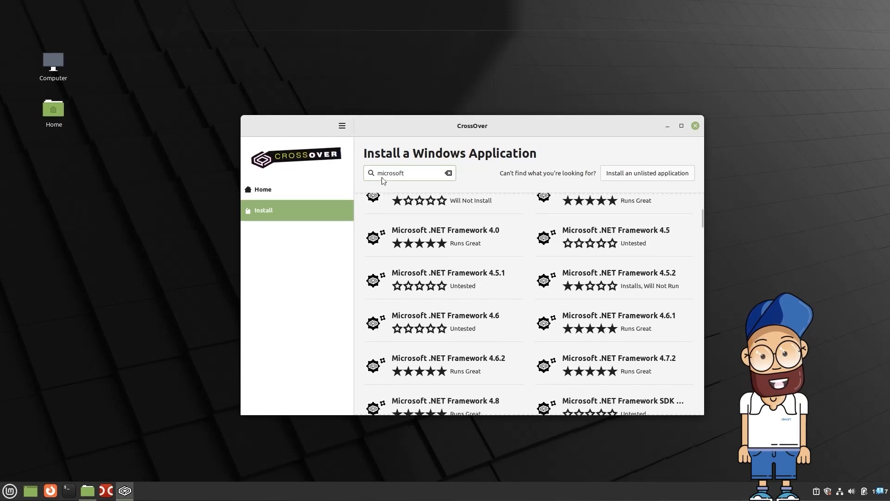
left_click(548, 368)
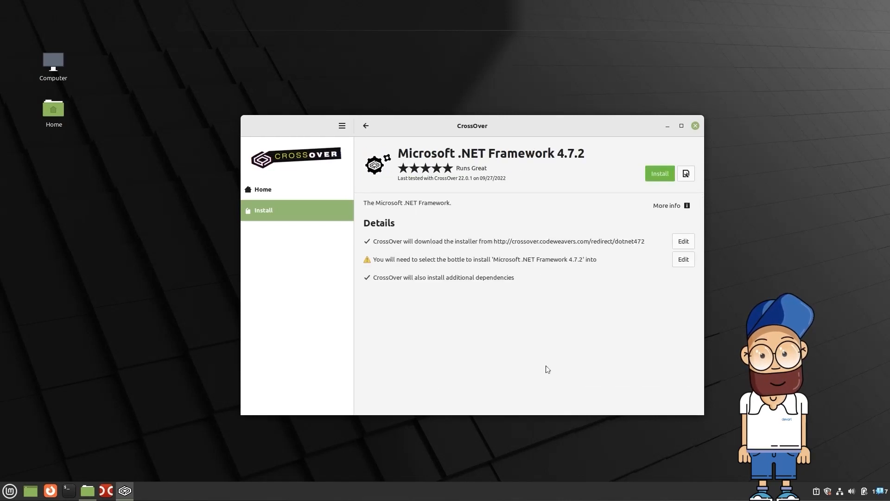
- Start installing Microsoft .NET Framework 4.7.2 into a new Windows 10 64-bit bottle named dbForge-PostgreSQL
left_click(664, 175)
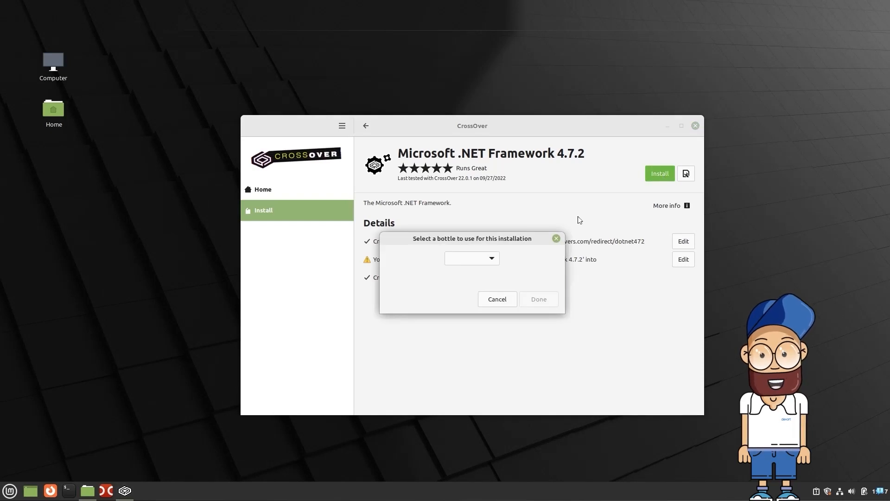
left_click(491, 259)
left_click(467, 261)
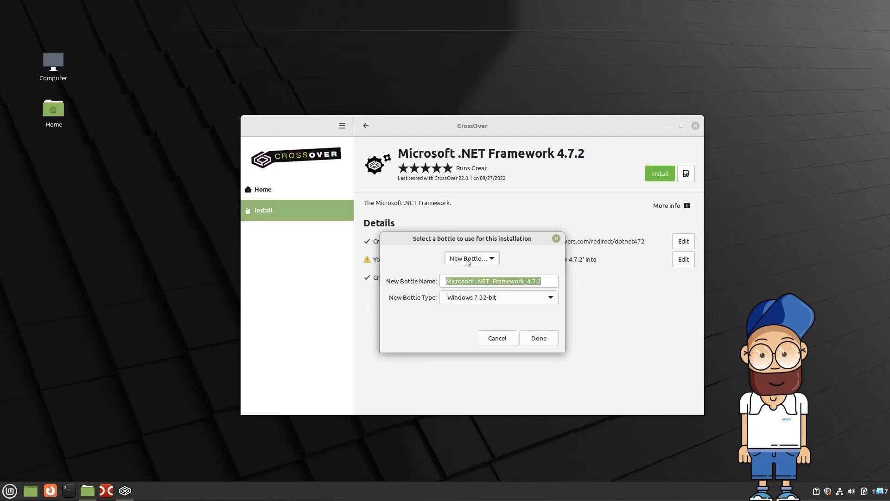
type("db")
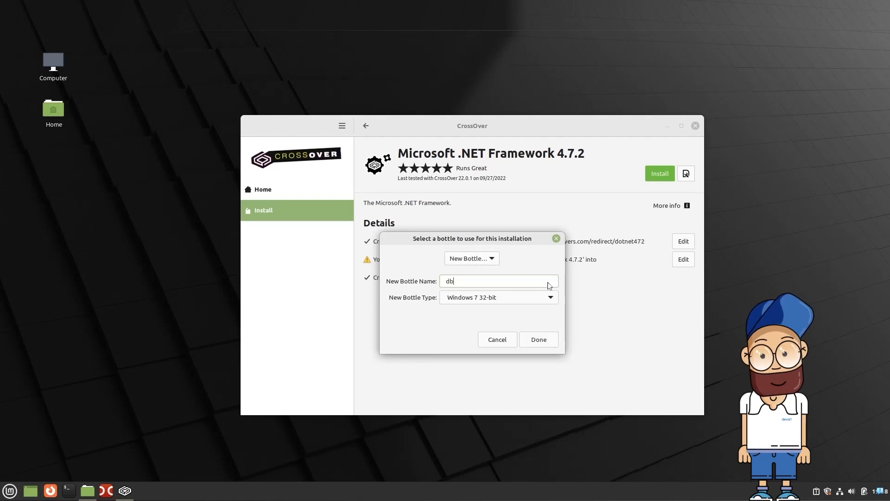
type("Forge-Post")
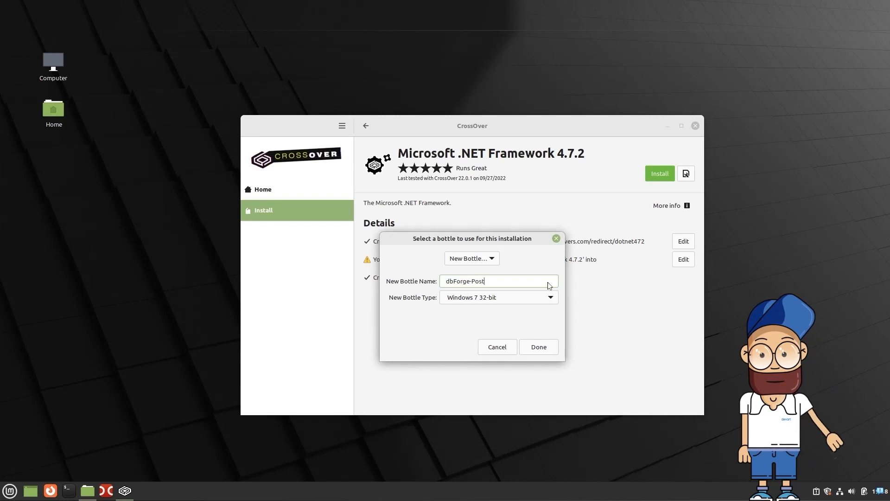
type("greSQL")
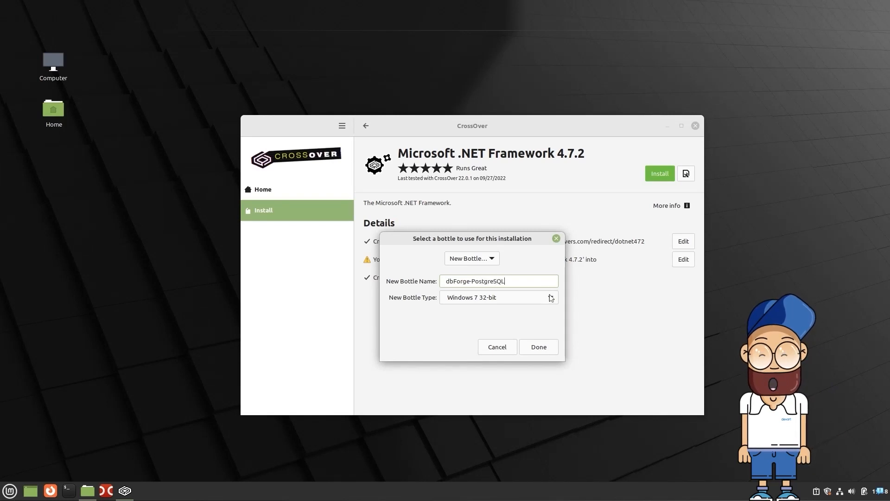
left_click(551, 298)
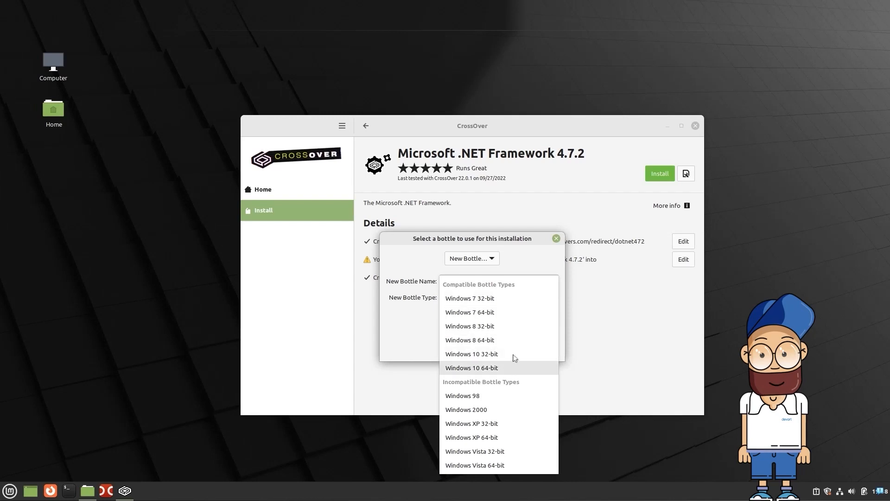
left_click(506, 367)
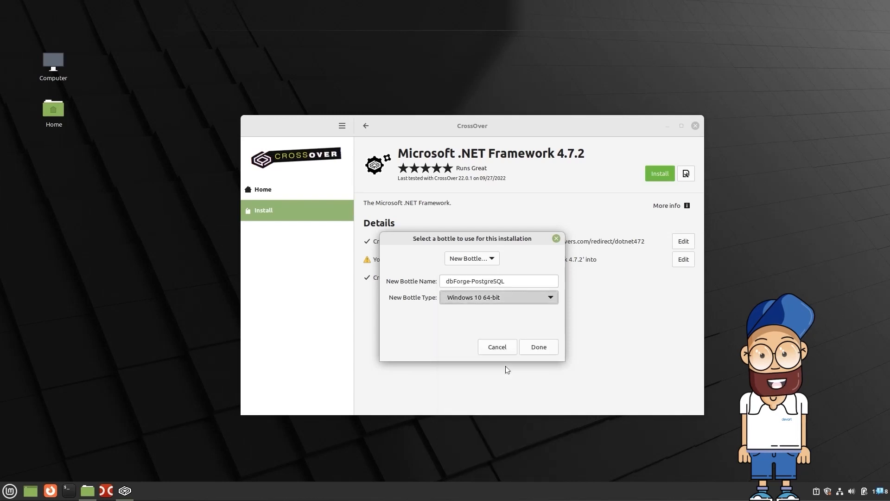
left_click(541, 348)
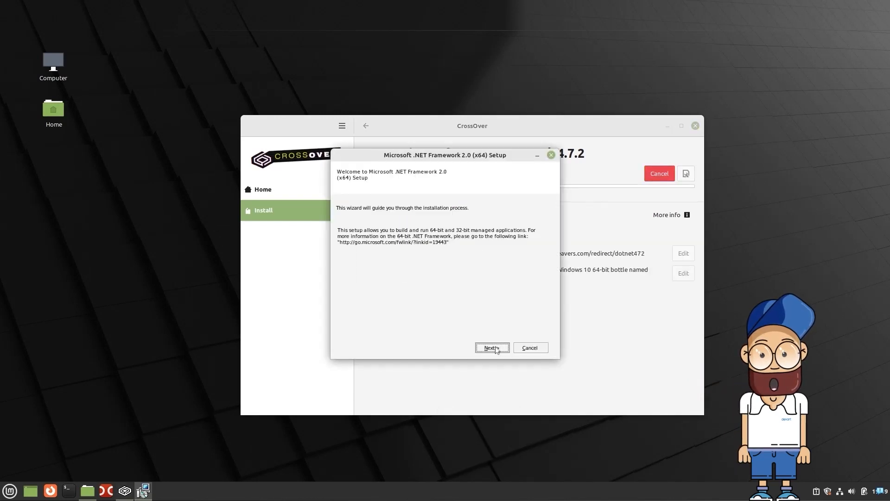
- Accept the license terms in the Microsoft .NET Framework 2.0 (x64) setup and run its installation
left_click(495, 348)
left_click(343, 328)
left_click(482, 349)
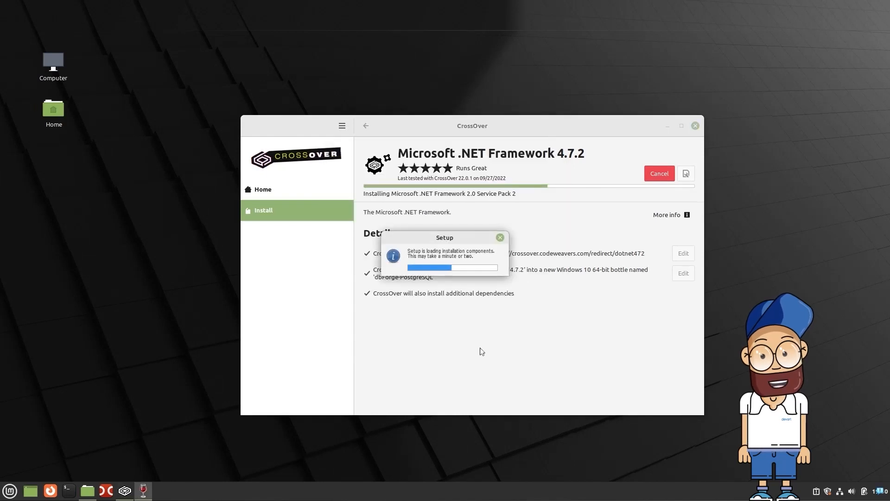
- Accept the license agreement for Microsoft .NET Framework 2.0 SP2, install it, and choose to restart immediately
left_click(339, 261)
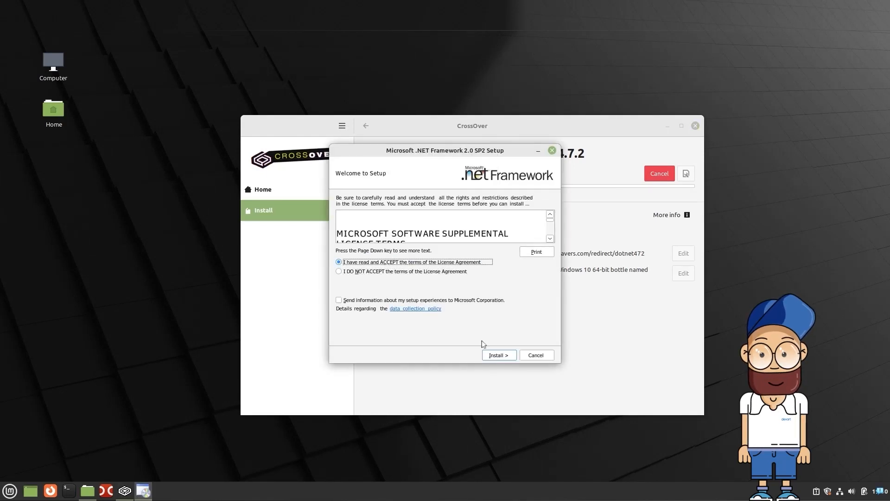
left_click(500, 353)
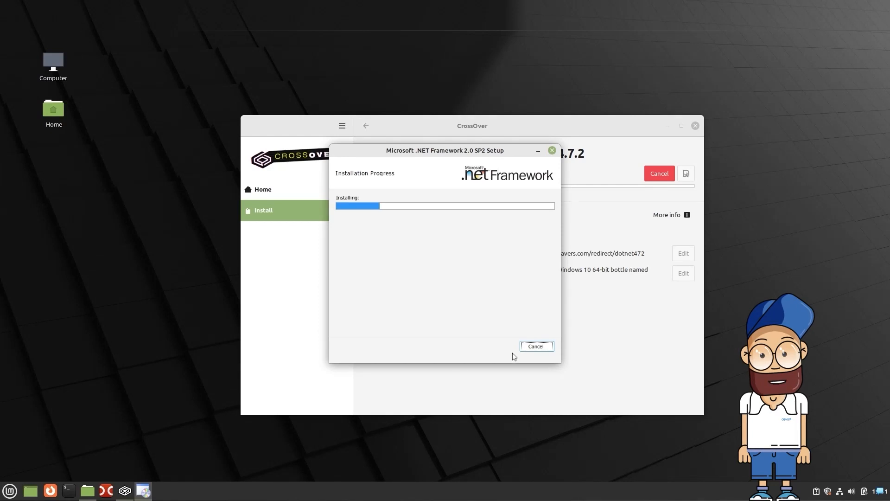
left_click(527, 347)
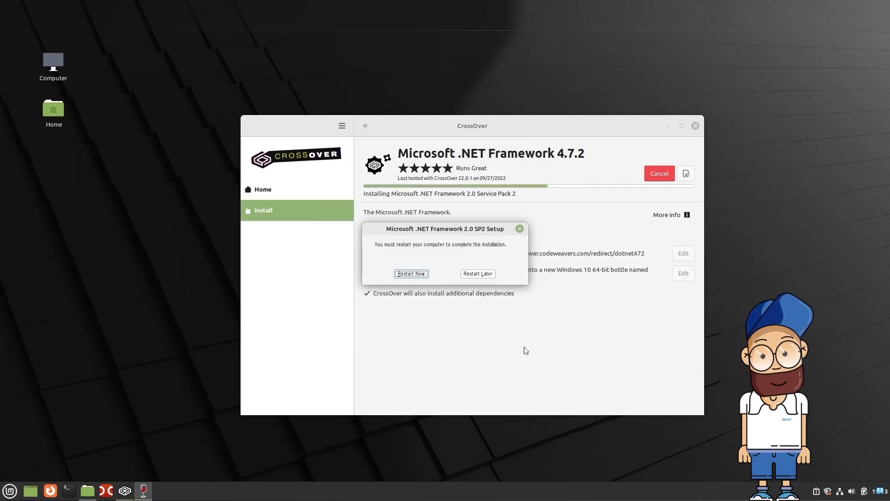
left_click(424, 275)
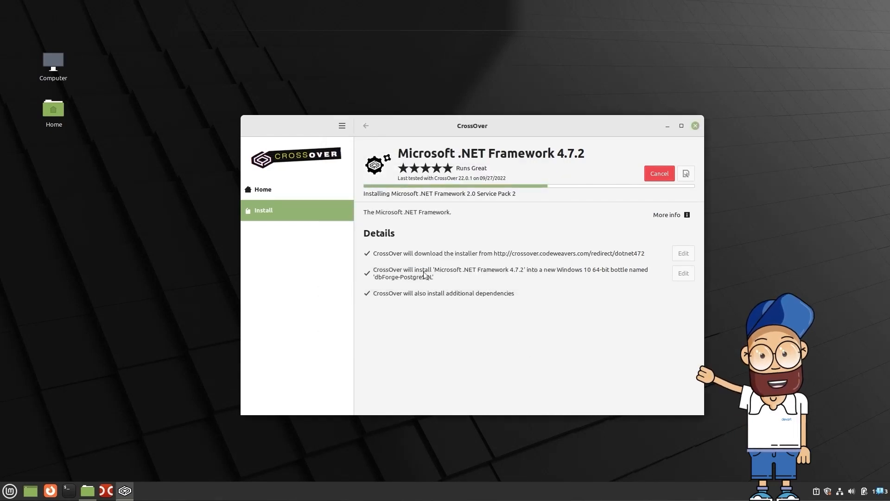
- Accept the .NET Framework 4.7.2 license terms, complete its installation, and choose to restart immediately
left_click(353, 316)
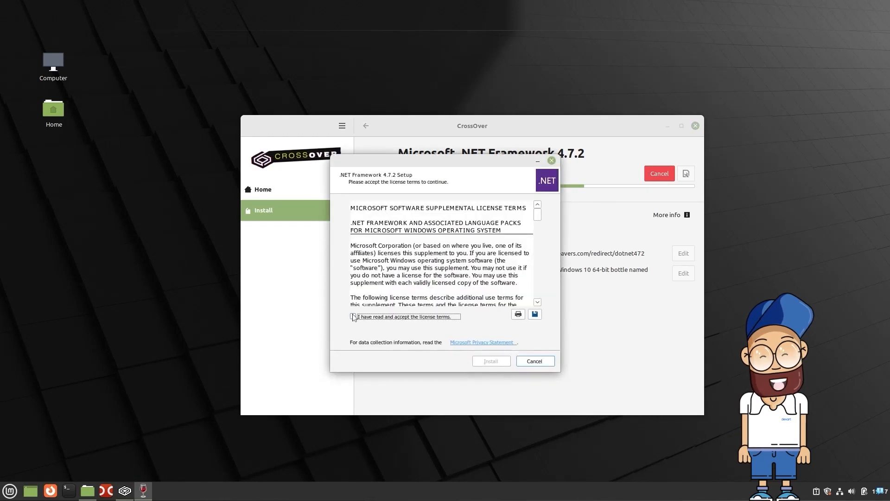
left_click(478, 362)
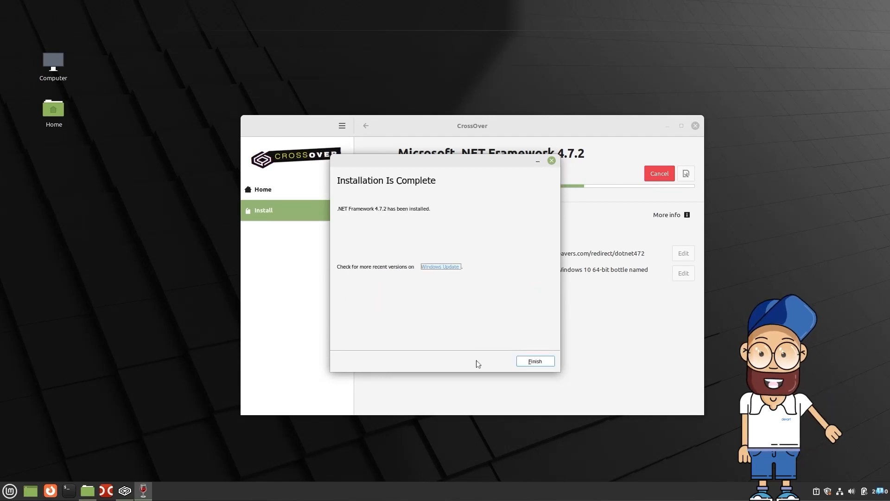
left_click(529, 362)
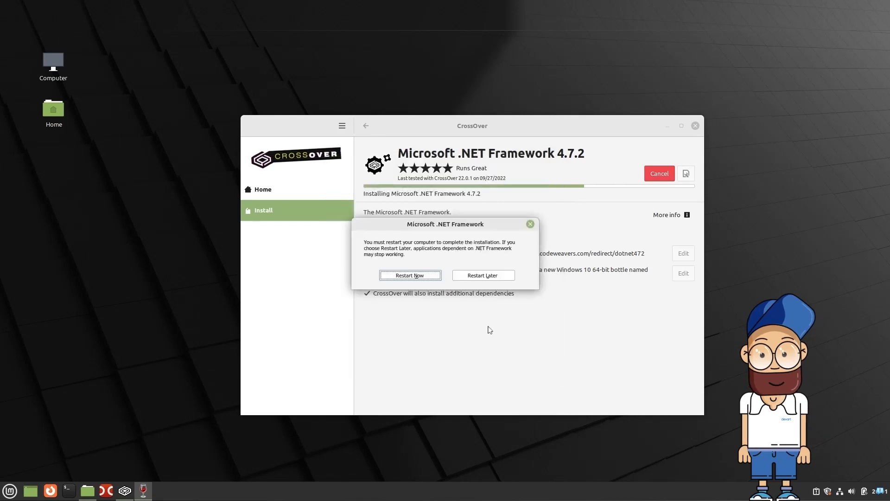
left_click(432, 277)
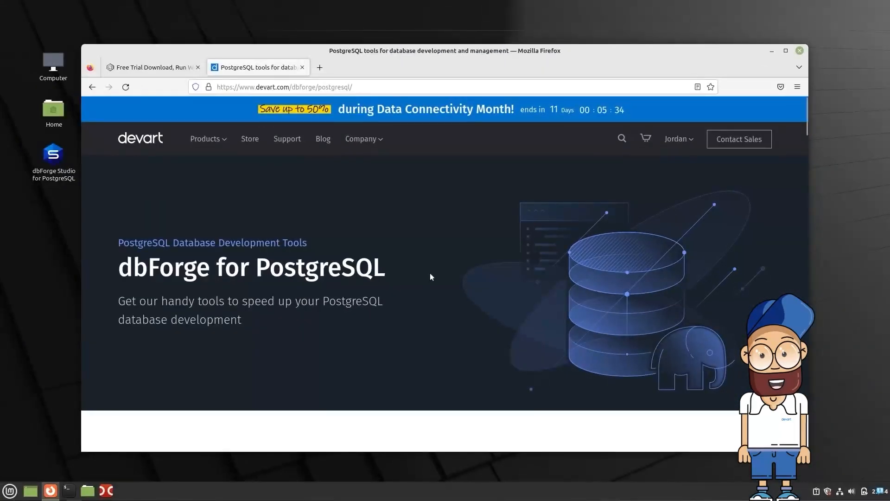
- Download the dbForge Studio for PostgreSQL v3.0 Professional Trial from the Devart website
scroll(431, 277, "down", 7)
left_click(564, 346)
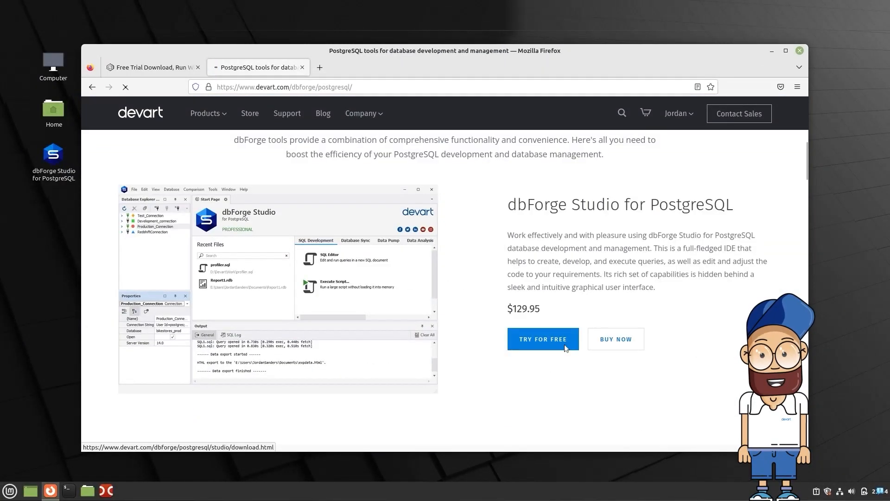
left_click(562, 280)
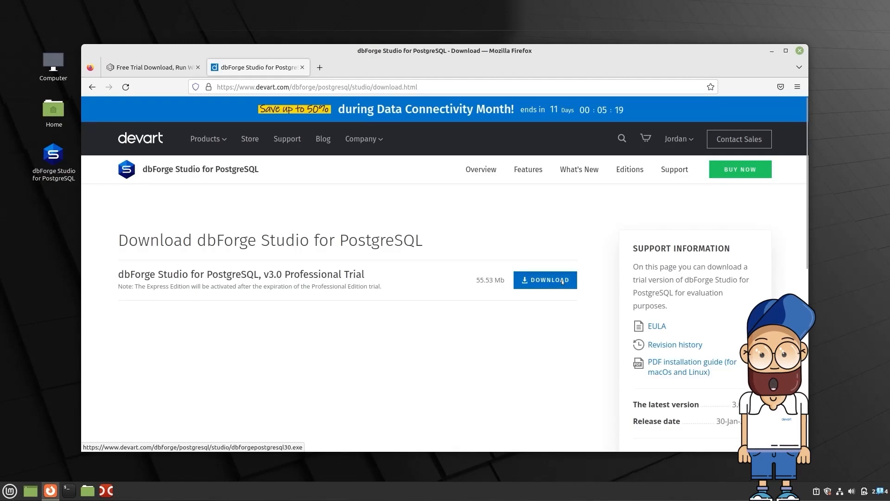
- Show the downloaded dbforgepostgresql30.exe in its folder, and minimize the file manager and browser windows
left_click(773, 110)
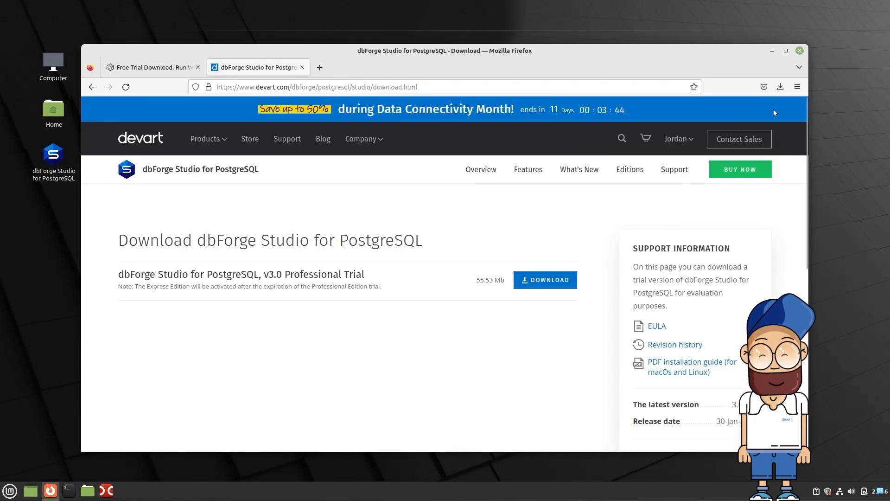
left_click(357, 59)
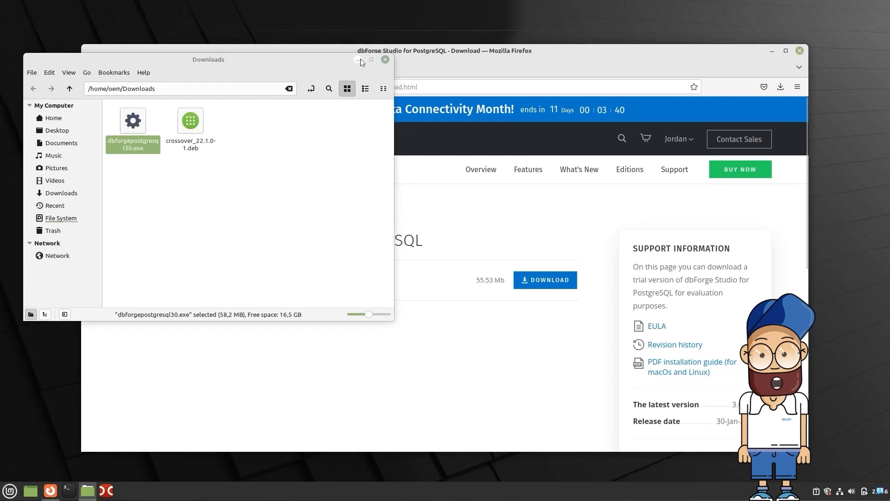
left_click(772, 50)
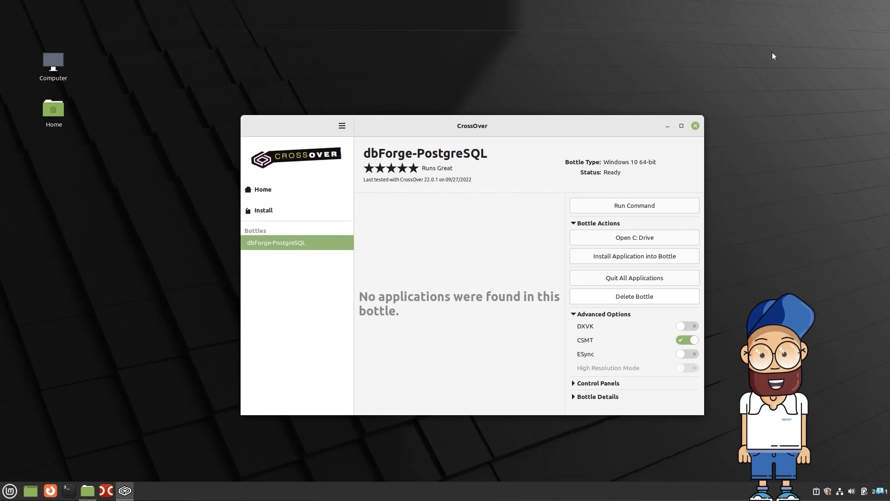
- Start installing an unlisted application into the dbForge-PostgreSQL bottle, using dbforgepostgresql30.exe from Downloads as the installer
left_click(685, 257)
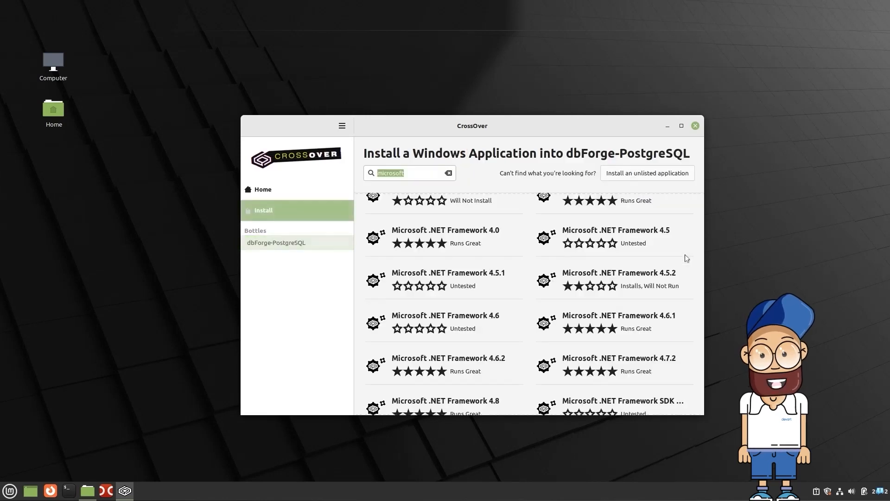
left_click(660, 173)
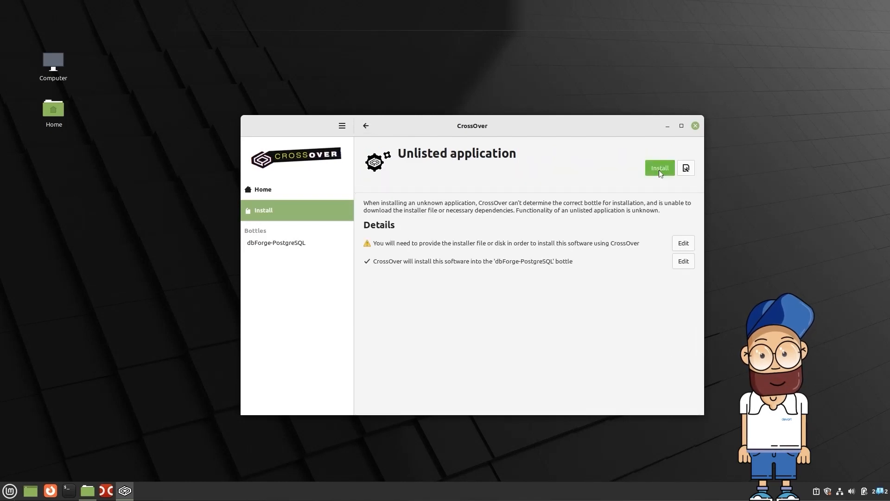
left_click(660, 170)
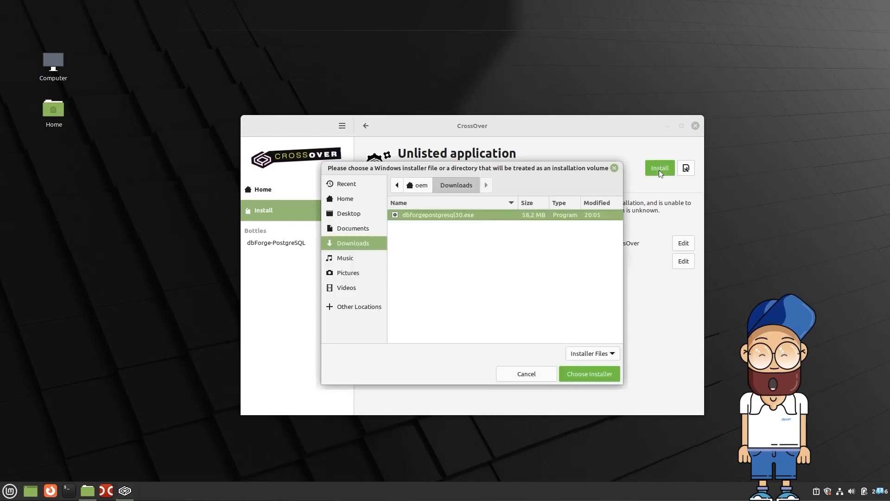
left_click(616, 376)
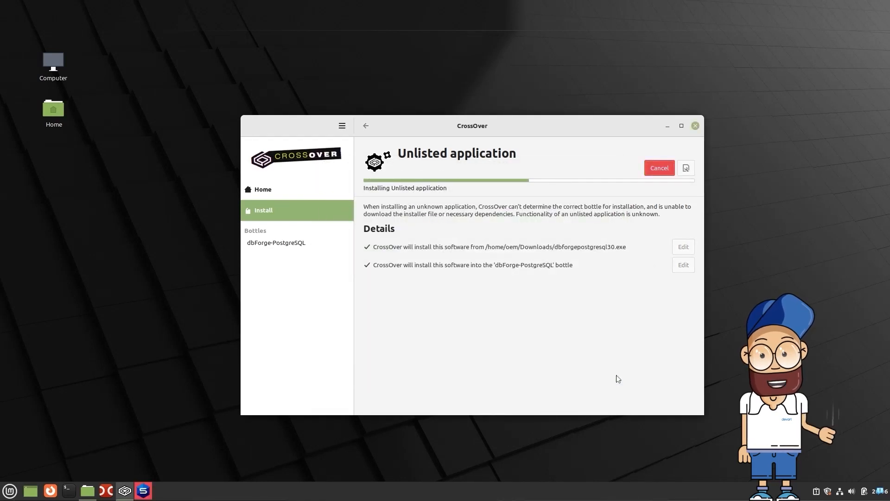
- Install dbForge Studio for PostgreSQL in its default folder with a desktop shortcut, all file associations and the Do not generate images option
left_click(144, 491)
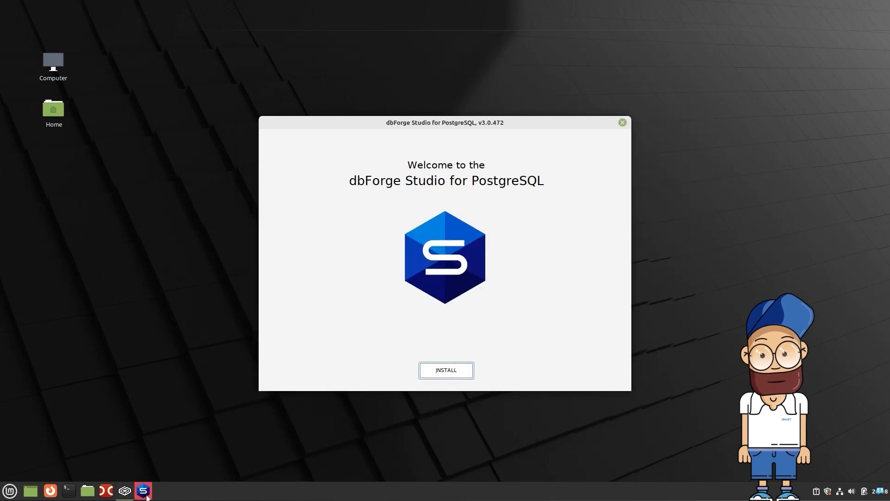
left_click(462, 373)
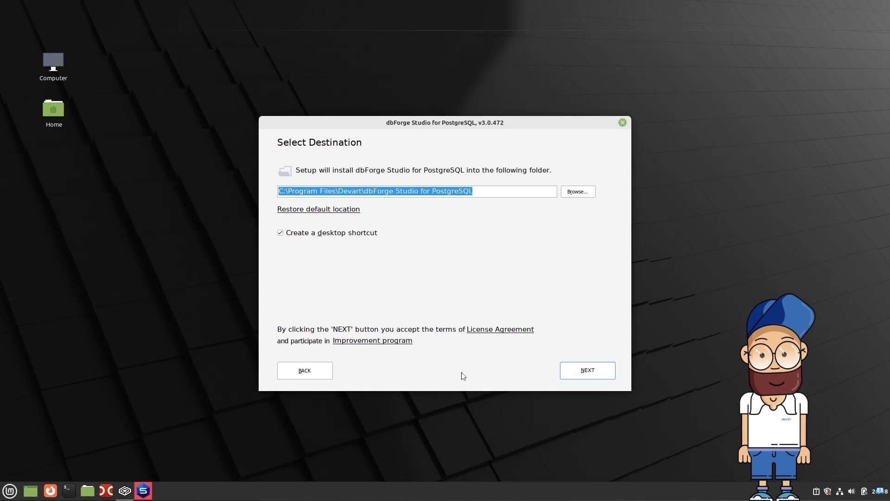
left_click(570, 373)
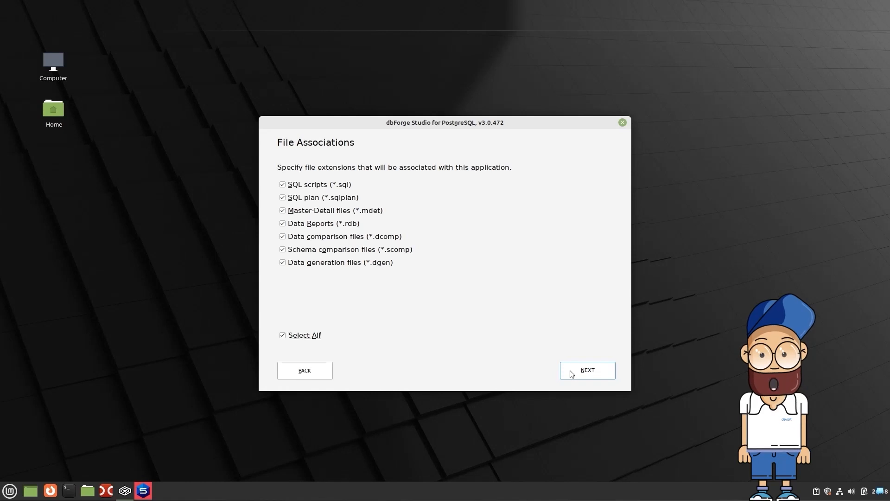
left_click(571, 374)
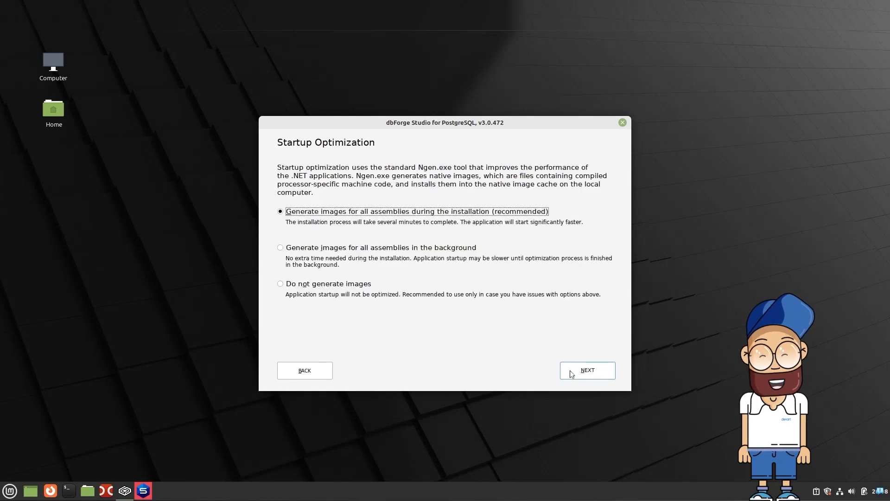
left_click(280, 283)
left_click(570, 370)
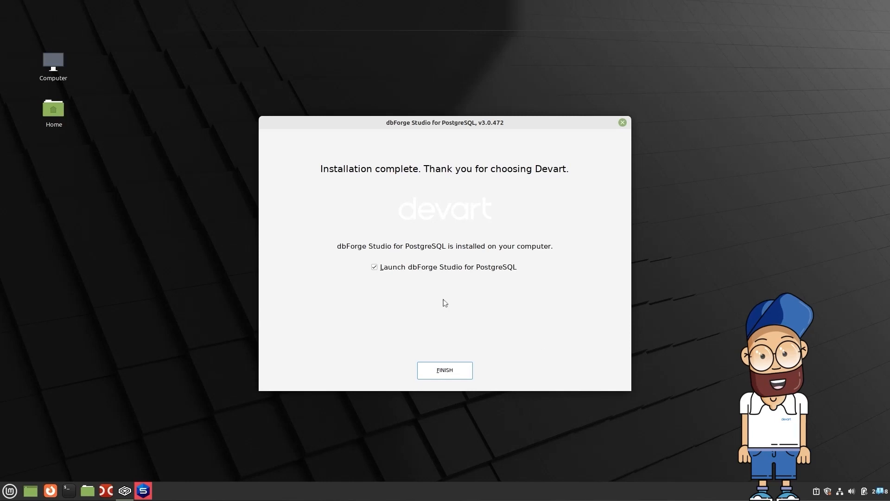
- Finish the setup without launching the application, and start dbForge Studio for PostgreSQL from the dbForge-PostgreSQL bottle in CrossOver
left_click(375, 267)
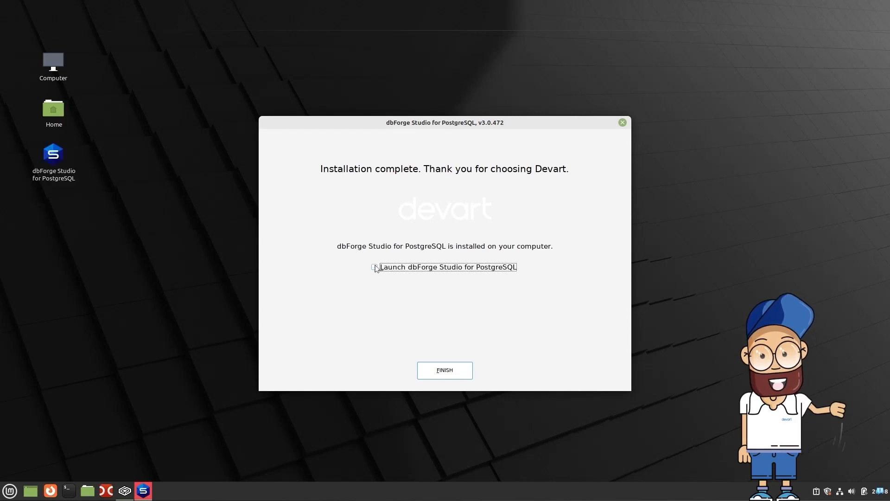
left_click(458, 371)
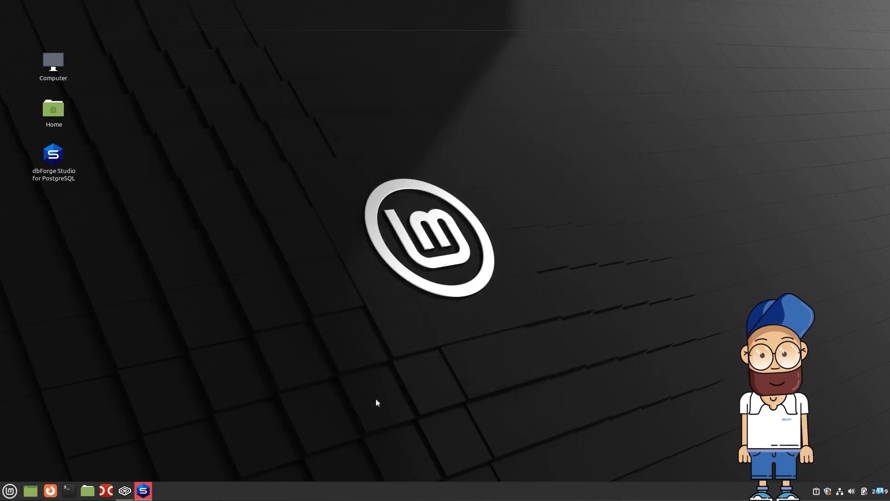
left_click(124, 490)
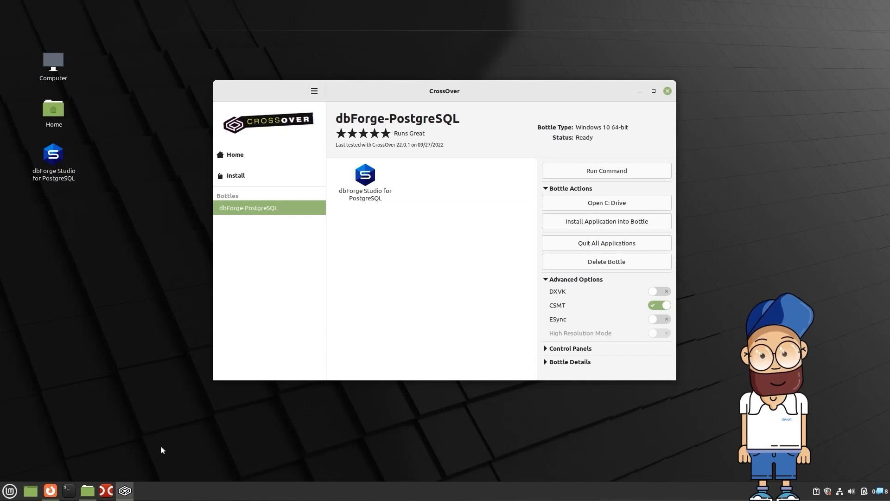
left_click(372, 180)
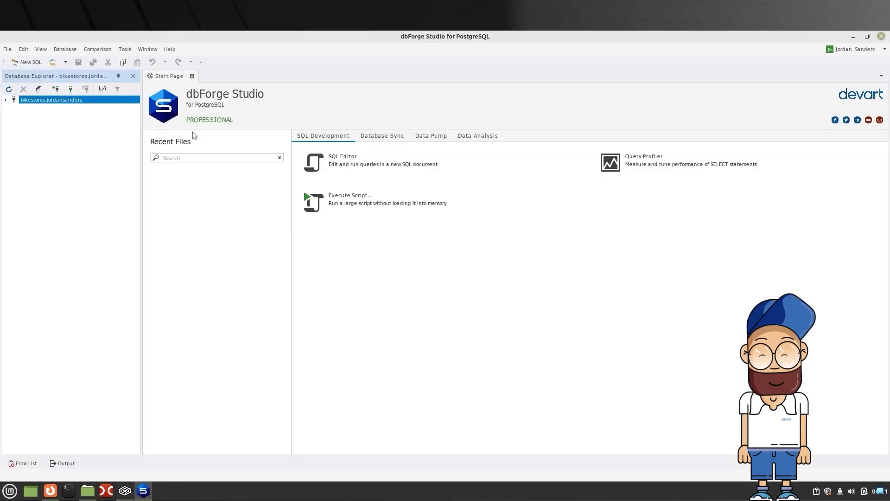
- Open the properties of the existing bikestores database connection and test the connection
right_click(61, 100)
left_click(82, 125)
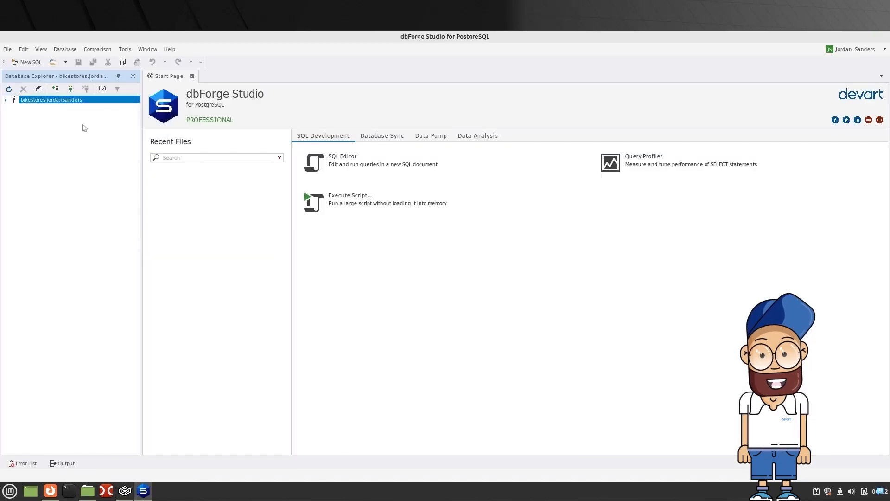
left_click(389, 357)
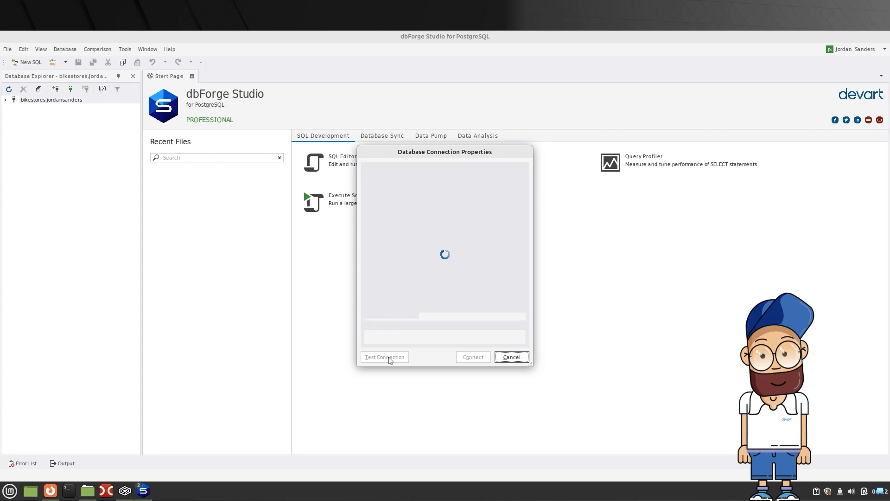
left_click(448, 275)
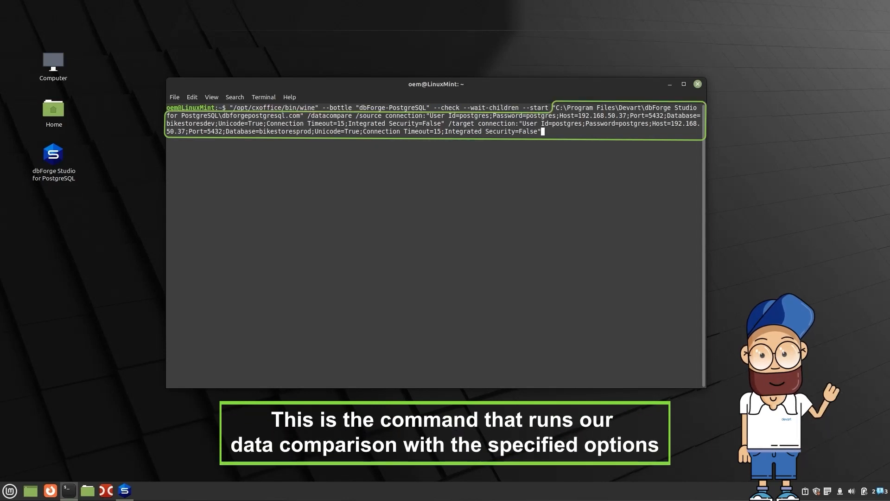
- Run the prepared terminal command that compares data between bikestoresdev and bikestoresprod through the dbForge-PostgreSQL bottle
key("Return")
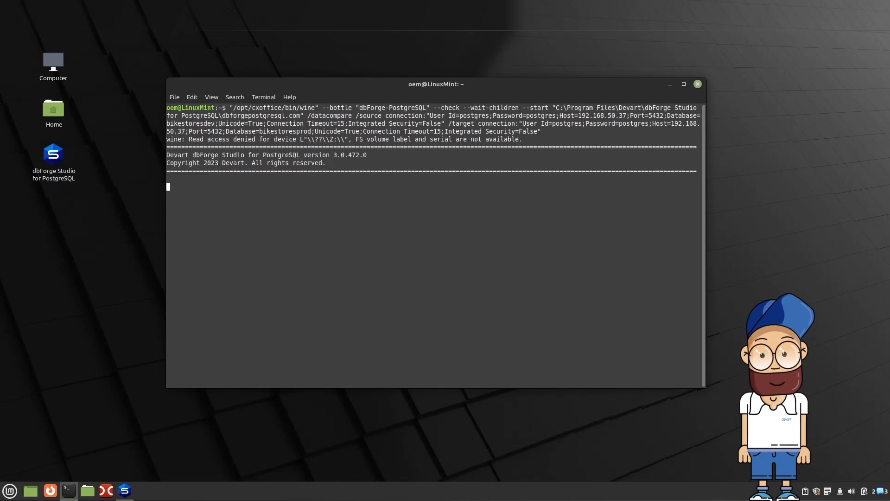